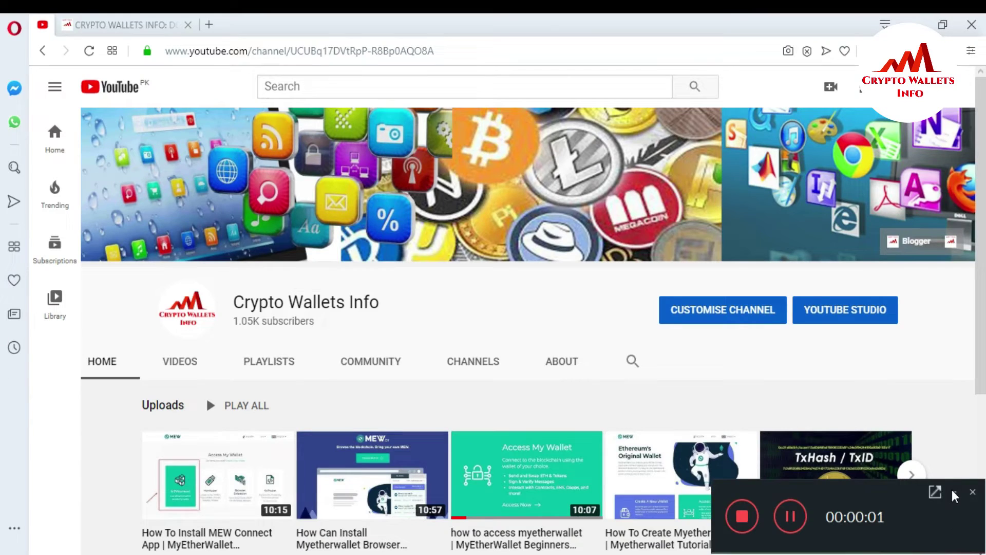
Look over the DOGE COIN posts page of the Crypto Wallets Info website.
left_click(953, 491)
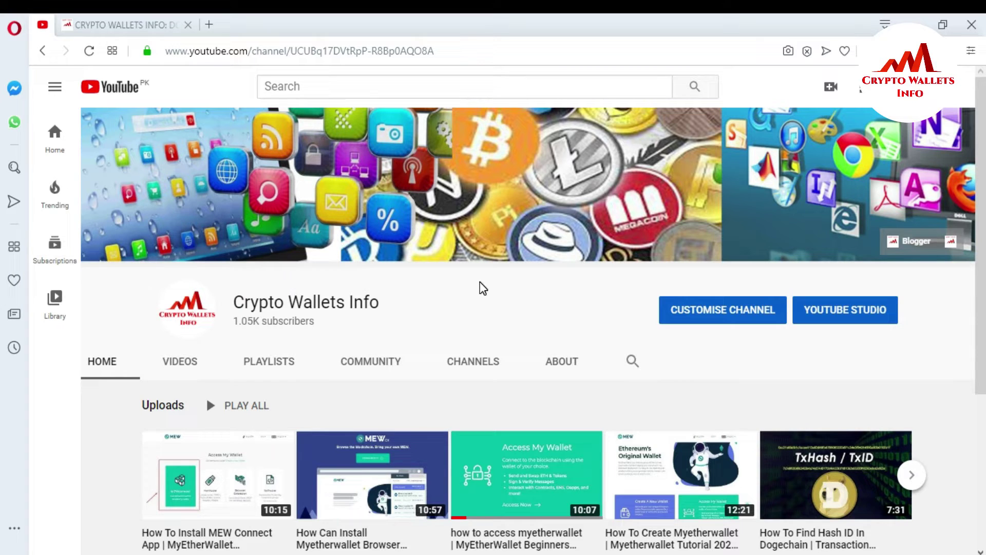
mouse_move(329, 193)
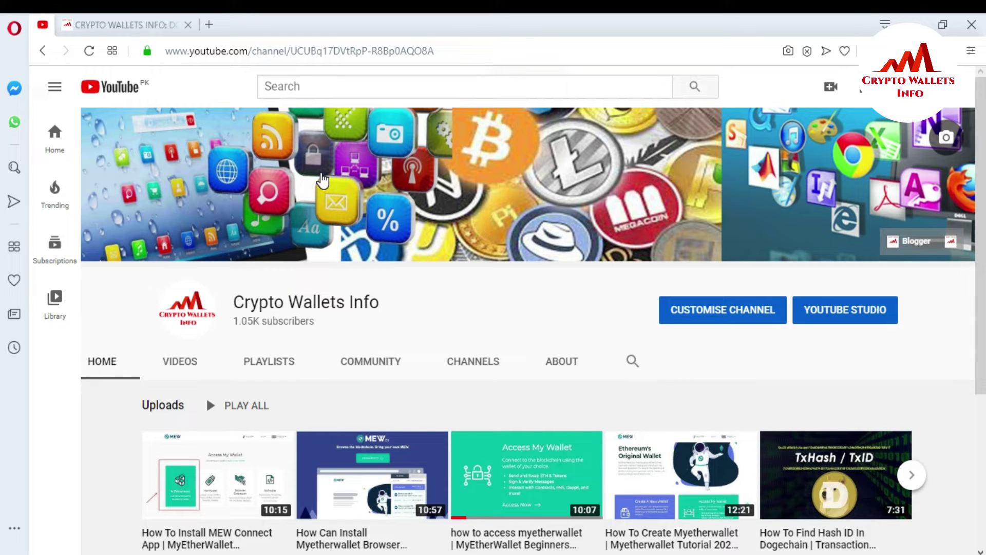
left_click(136, 26)
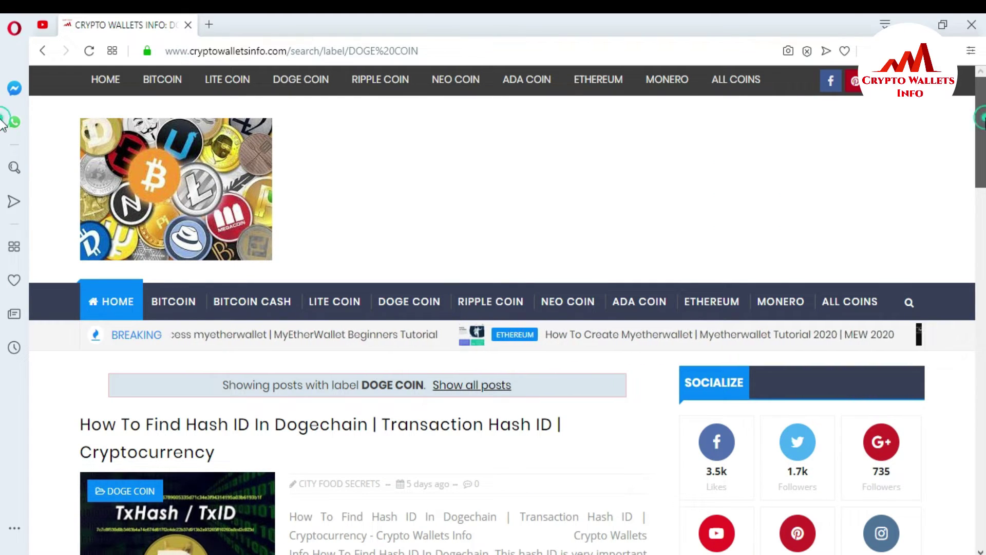
scroll(2, 125, "down", 1)
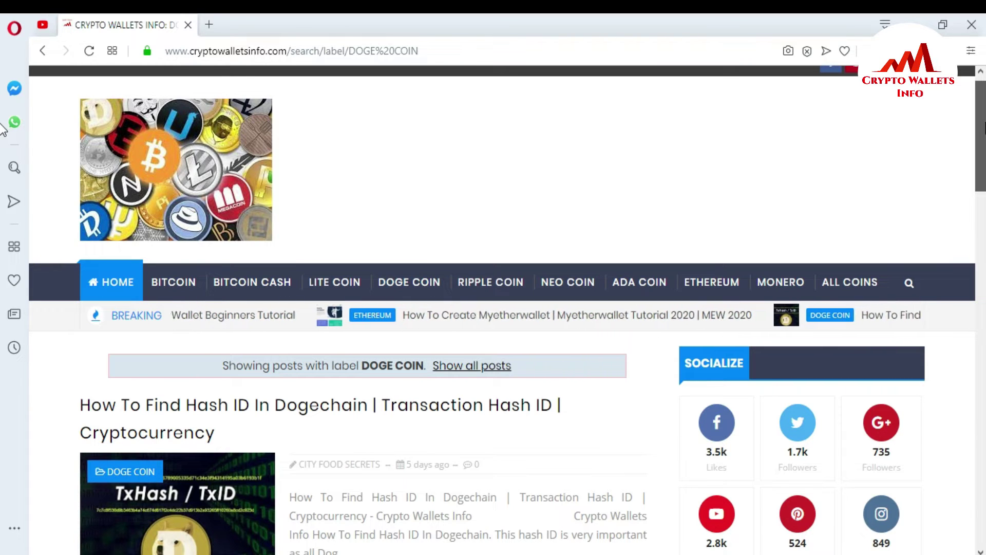
scroll(3, 108, "up", 1)
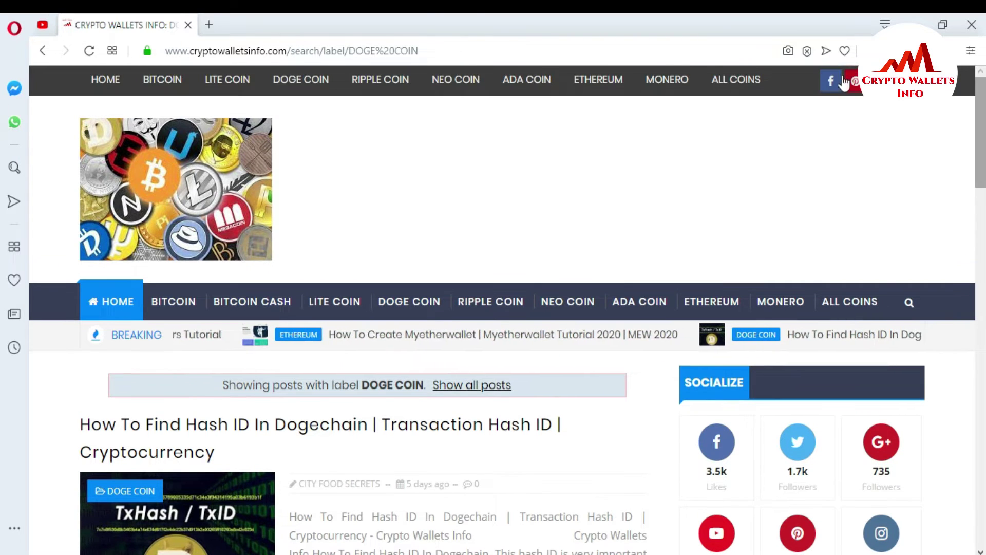
Open google.com in a new browser tab.
left_click(212, 26)
left_click(227, 45)
type("google.com")
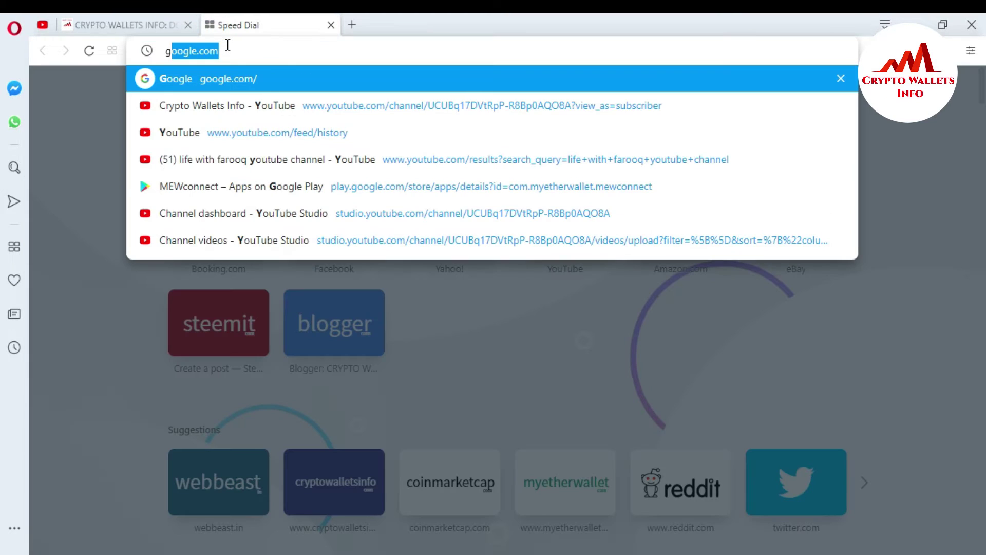
left_click(229, 80)
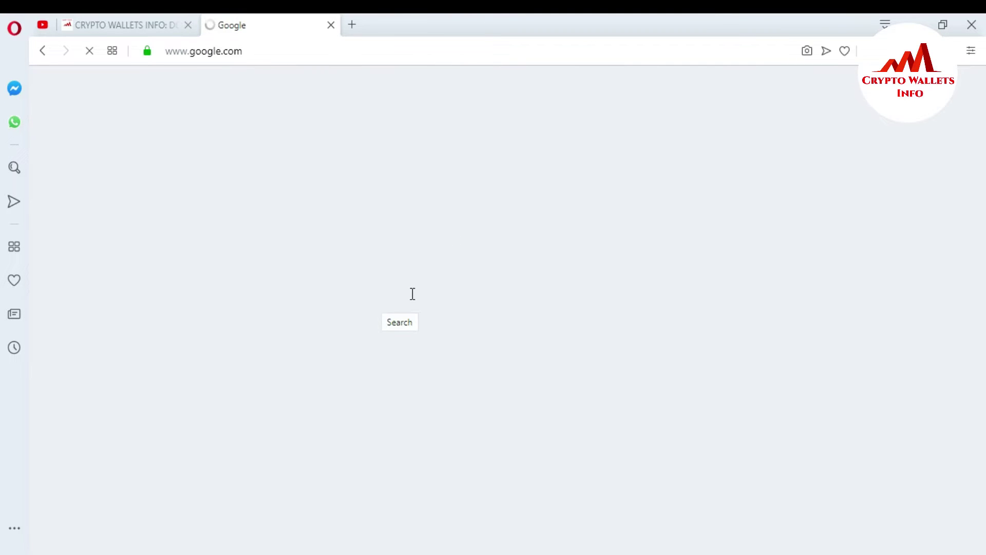
Search Google for myetherwallet and open the official MyEtherWallet site from the results.
type("my")
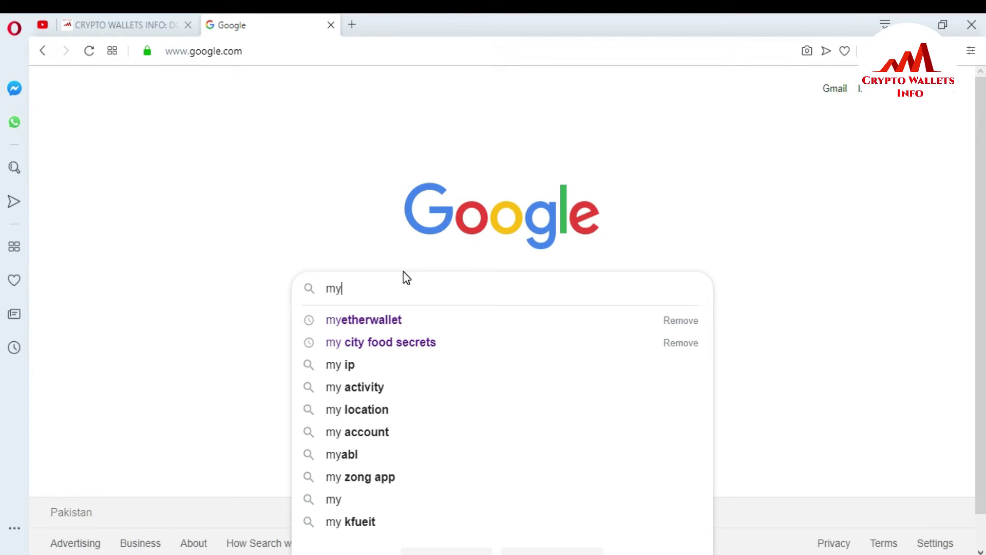
left_click(383, 320)
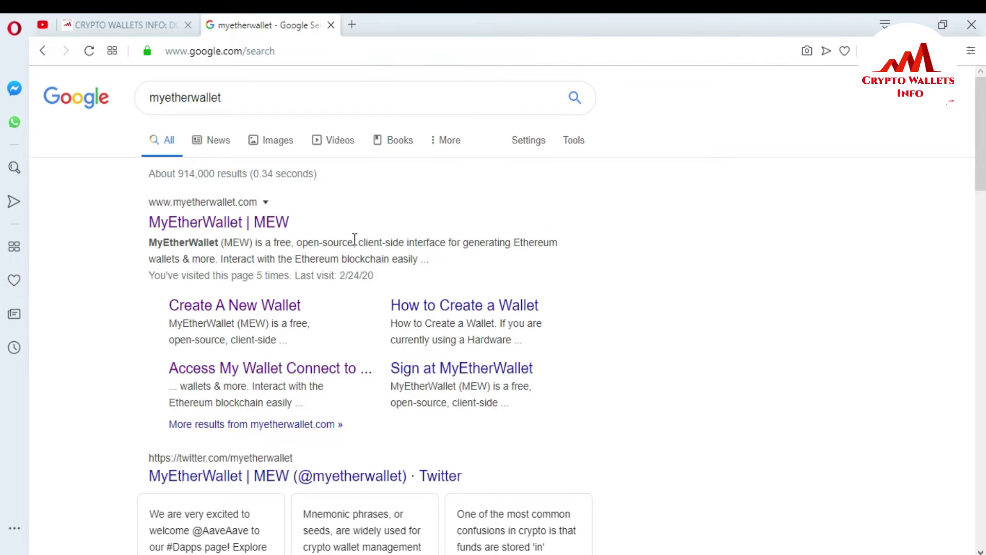
left_click(194, 226)
left_click(213, 231)
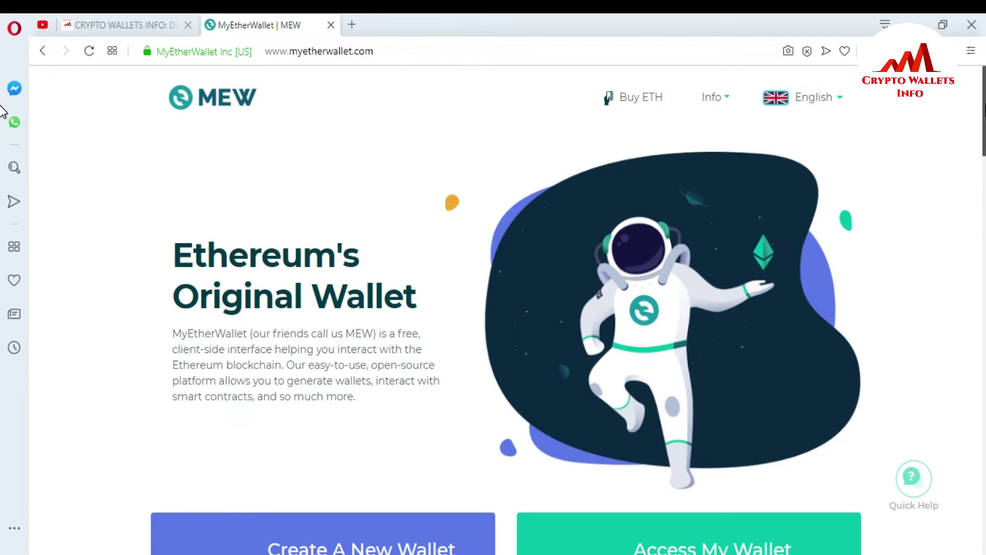
Look through the MyEtherWallet home page and open the Access My Wallet page.
scroll(4, 154, "down", 7)
scroll(3, 175, "up", 1)
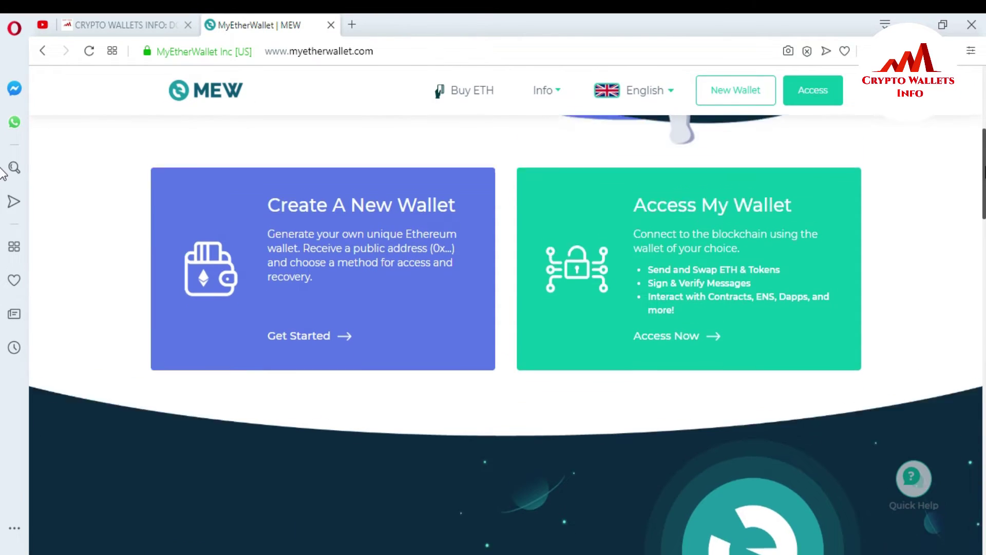
scroll(4, 164, "up", 2)
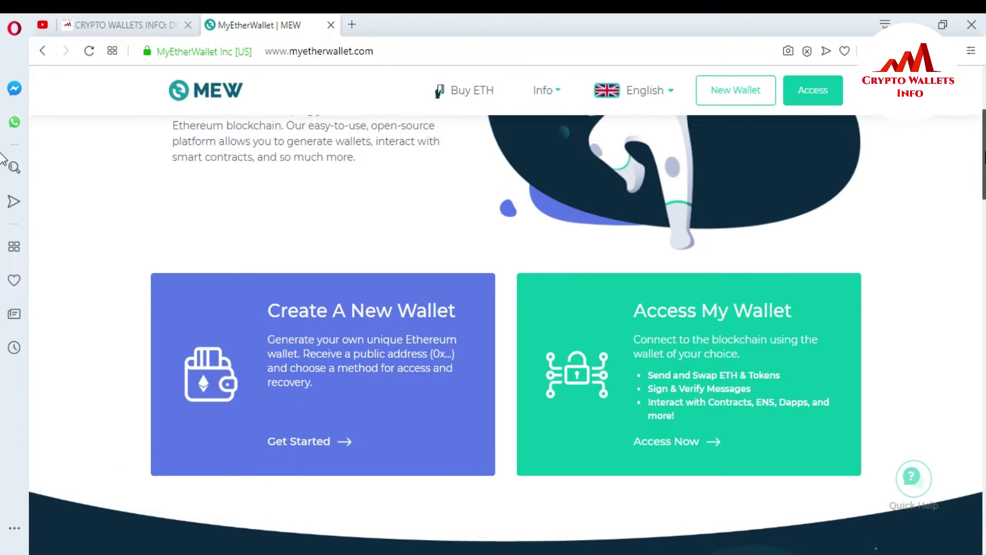
scroll(3, 159, "down", 1)
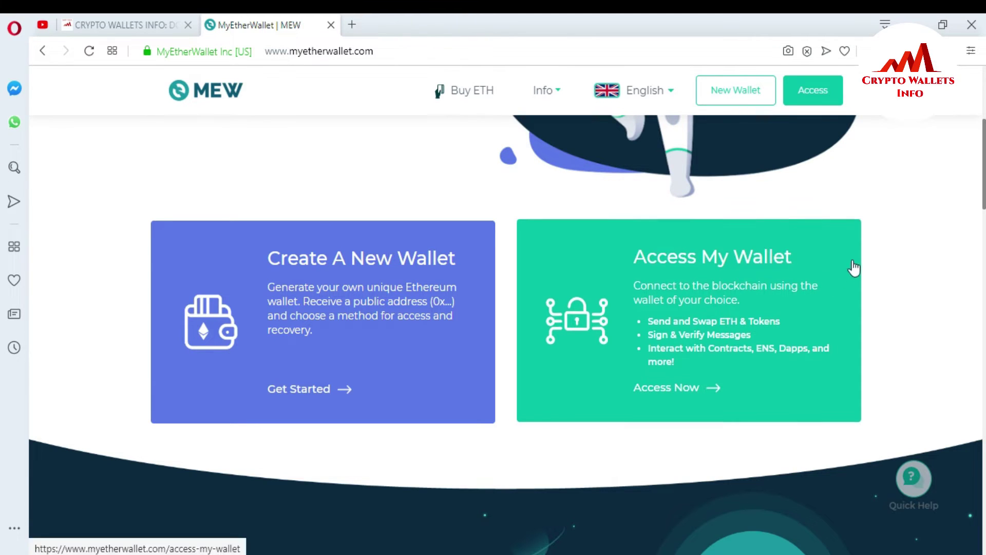
left_click(732, 315)
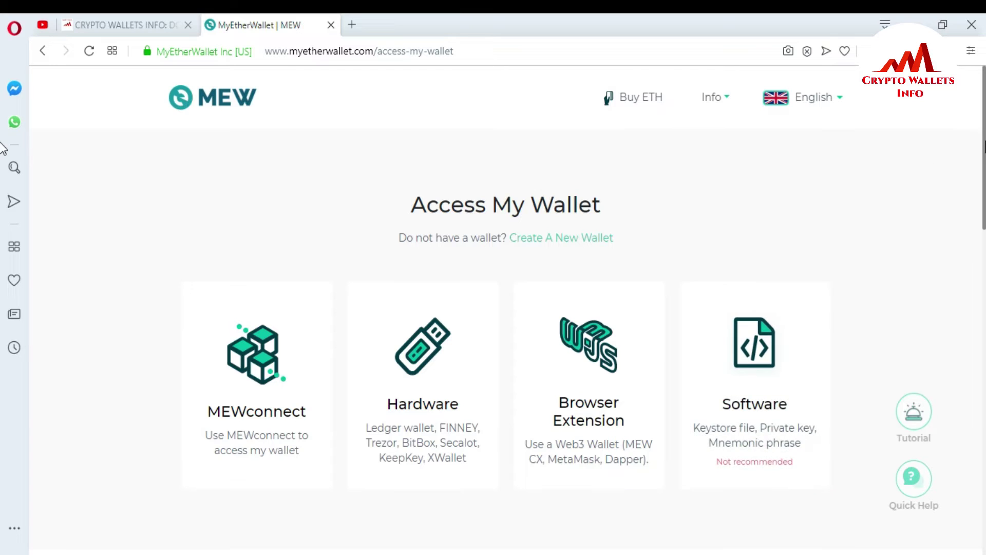
Choose Software as the wallet access method and continue with the Keystore File option.
scroll(4, 147, "down", 5)
scroll(2, 267, "up", 5)
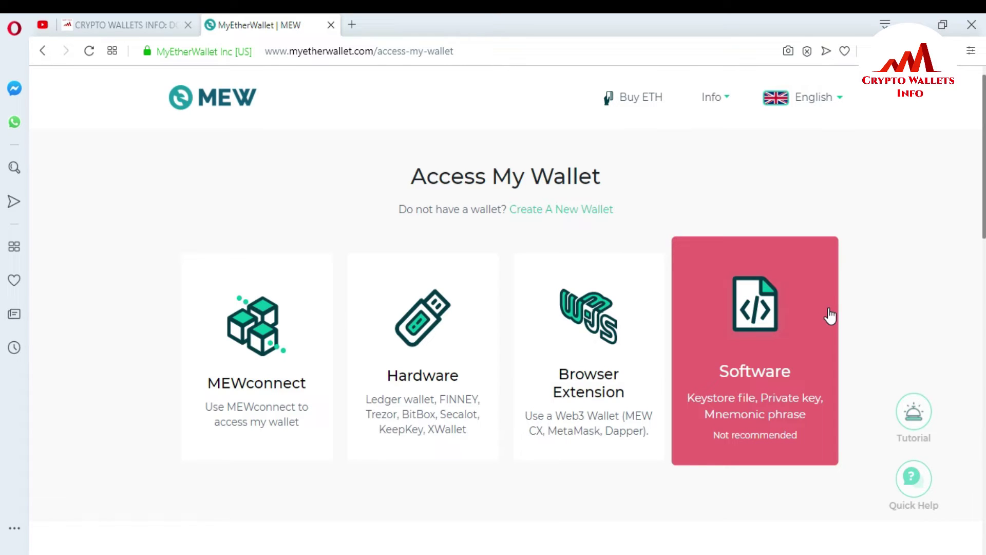
left_click(774, 330)
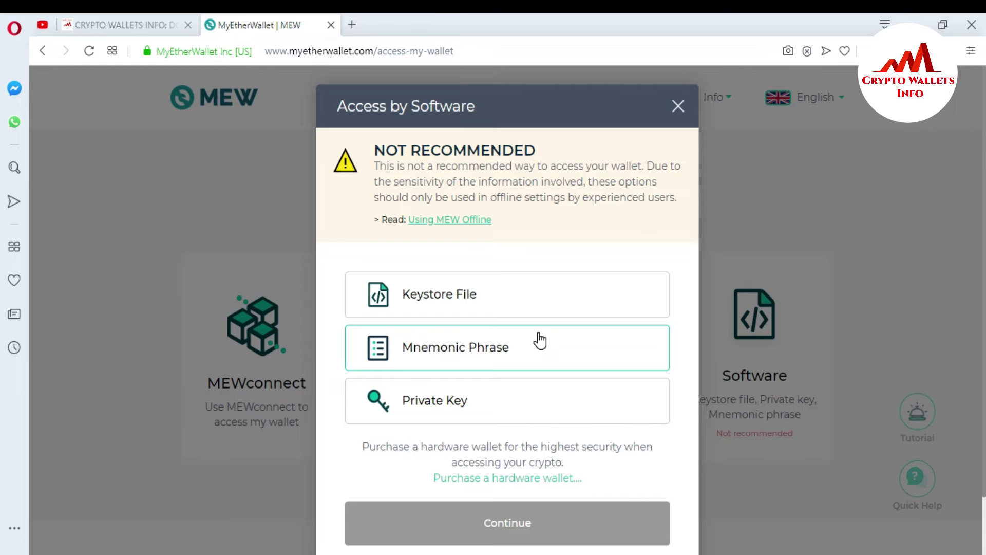
left_click(441, 300)
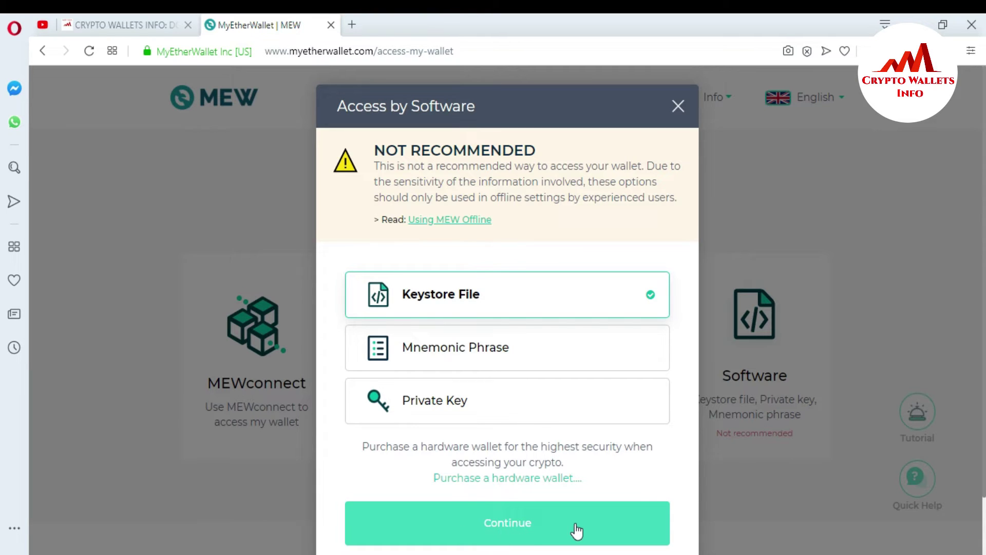
left_click(502, 530)
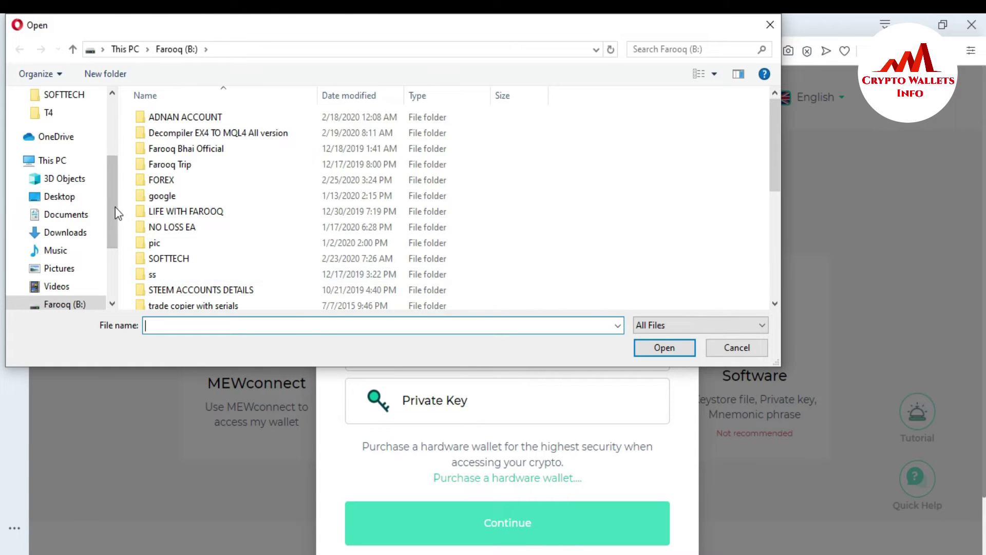
Load the UTC--2020-02-23 keystore file from the Documents folder.
left_click_drag(113, 207, 113, 142)
left_click(80, 164)
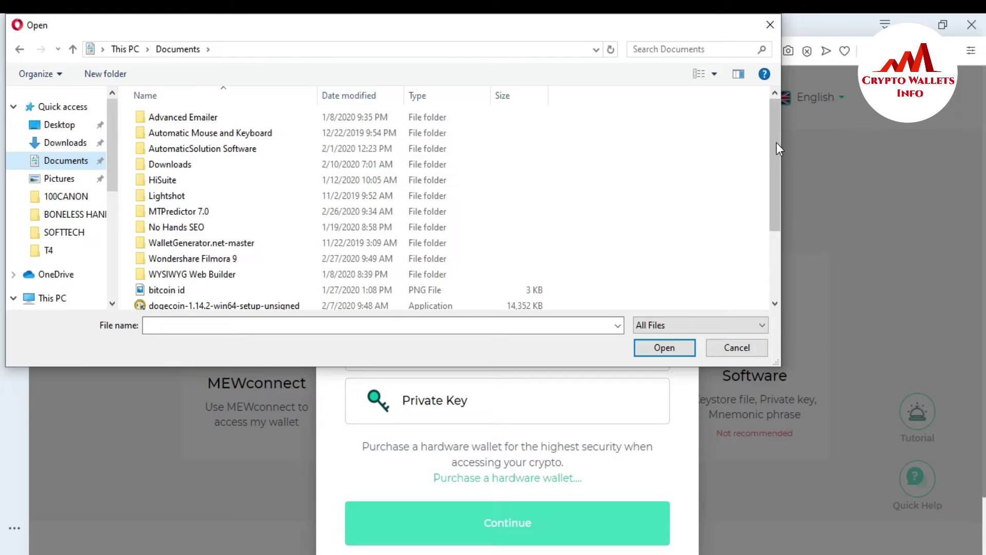
left_click_drag(775, 143, 773, 218)
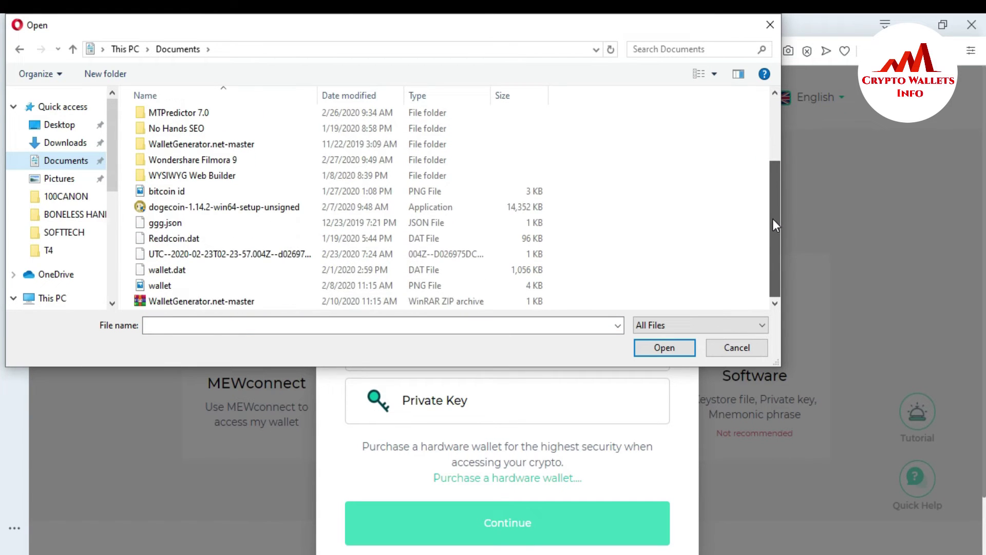
double_click(214, 257)
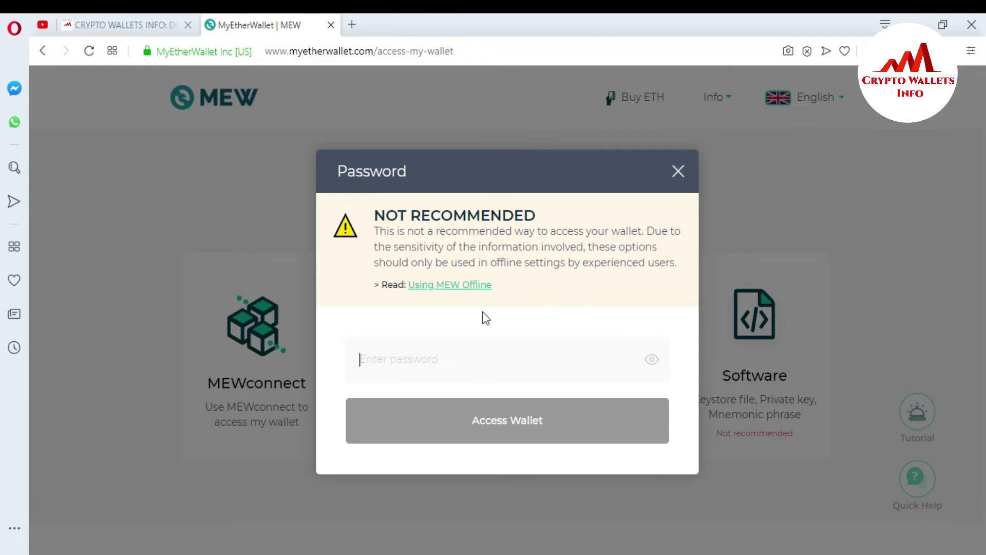
Enter the keystore password and access the wallet.
left_click(405, 356)
type("***************")
left_click(509, 423)
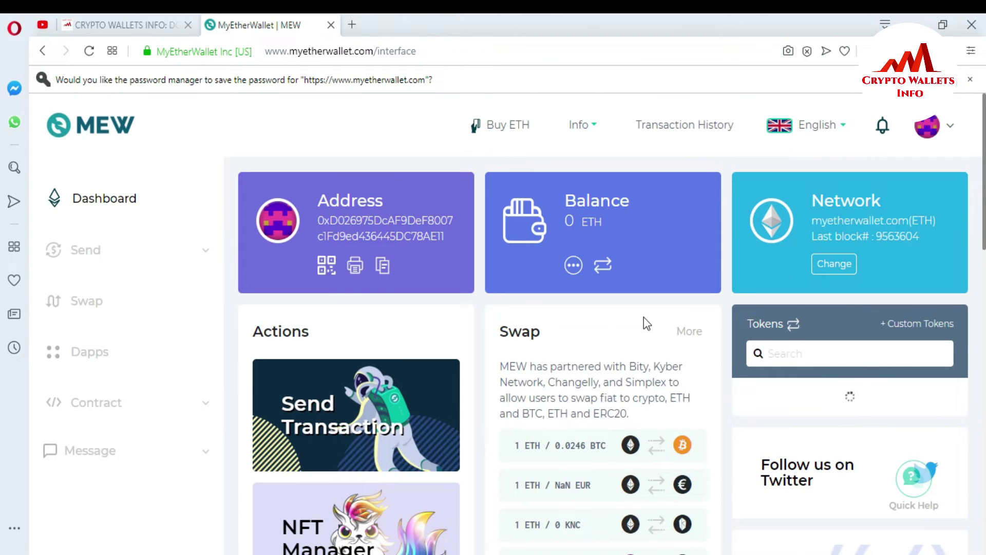
Examine the wallet dashboard, highlighting the wallet address and the ETH balance.
scroll(2, 177, "down", 1)
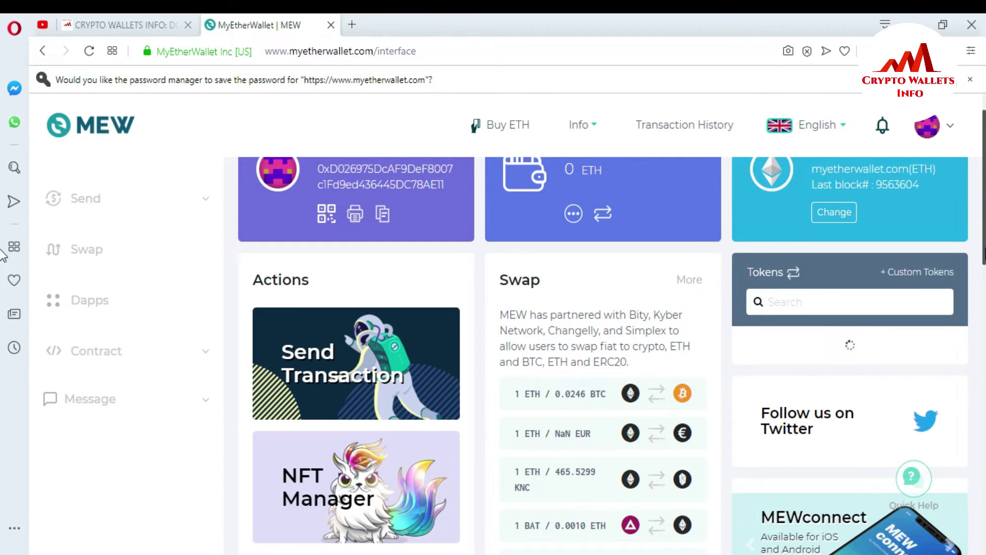
scroll(3, 216, "down", 5)
scroll(2, 155, "up", 6)
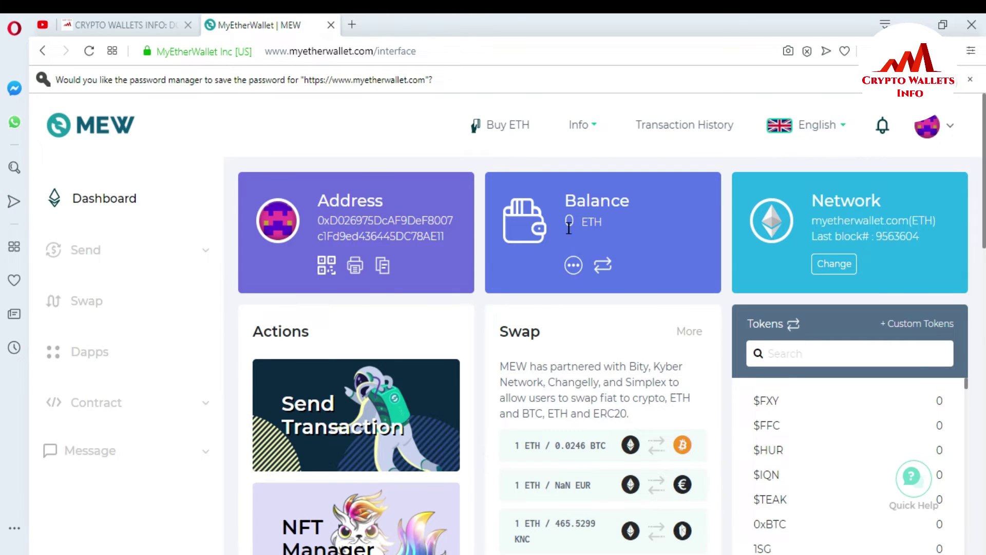
left_click_drag(565, 222, 598, 221)
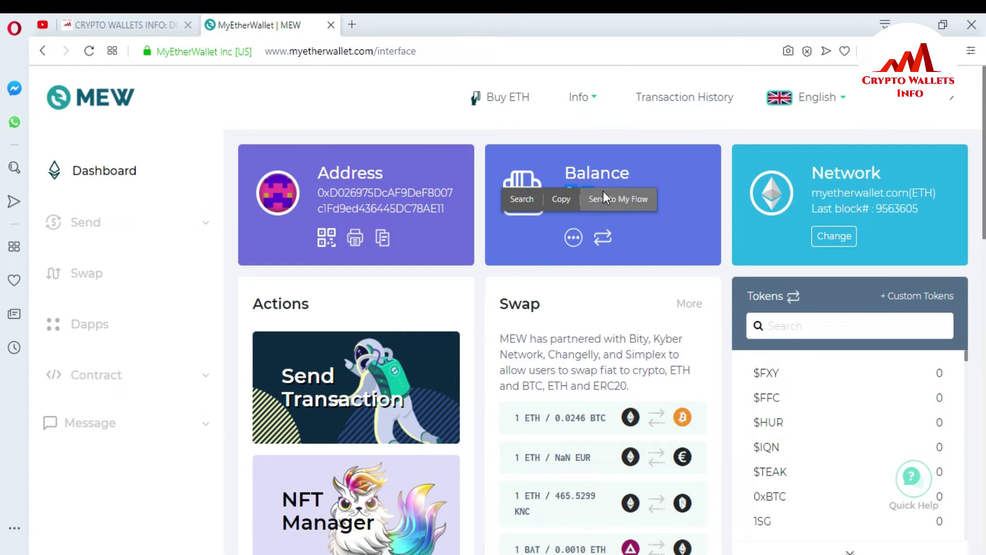
left_click(616, 145)
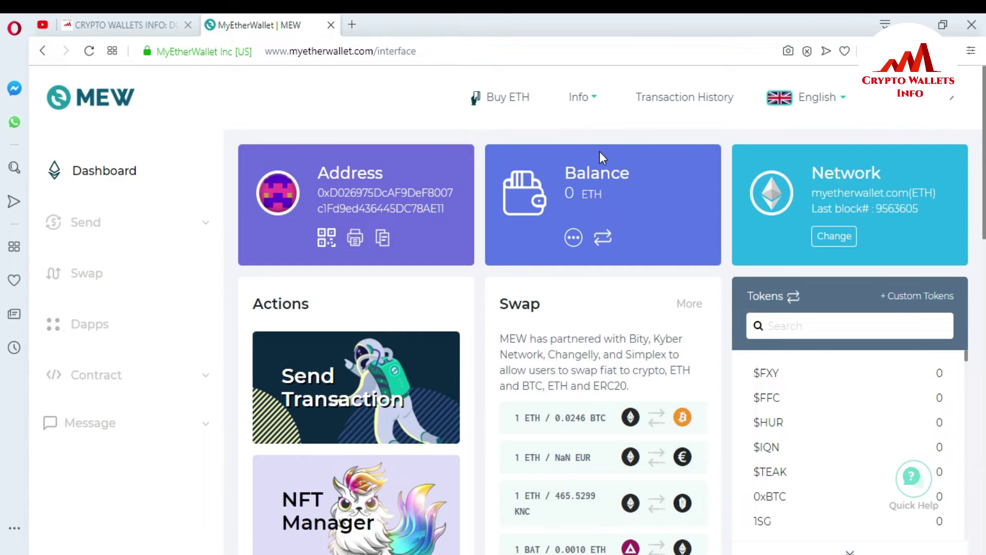
left_click_drag(317, 196, 445, 211)
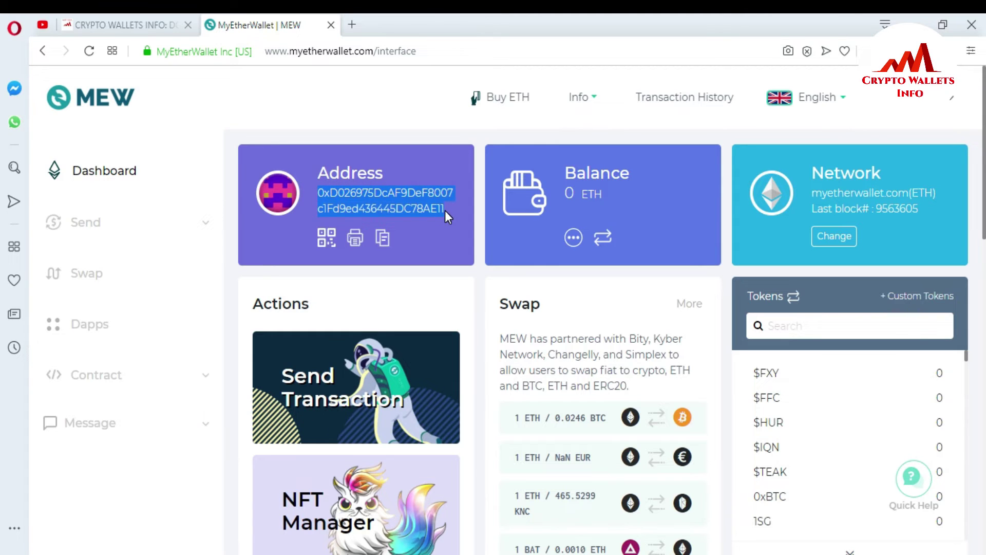
left_click(484, 282)
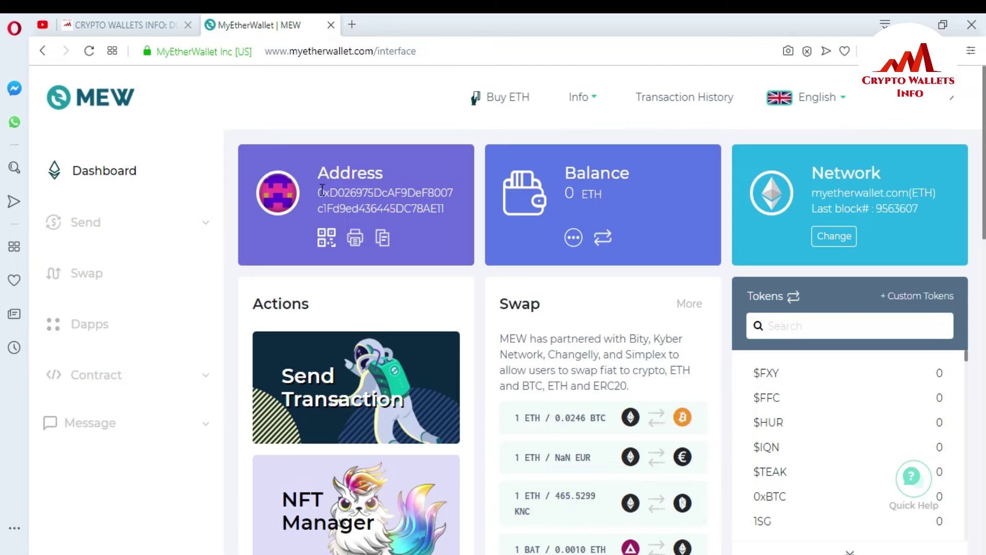
left_click_drag(321, 192, 446, 206)
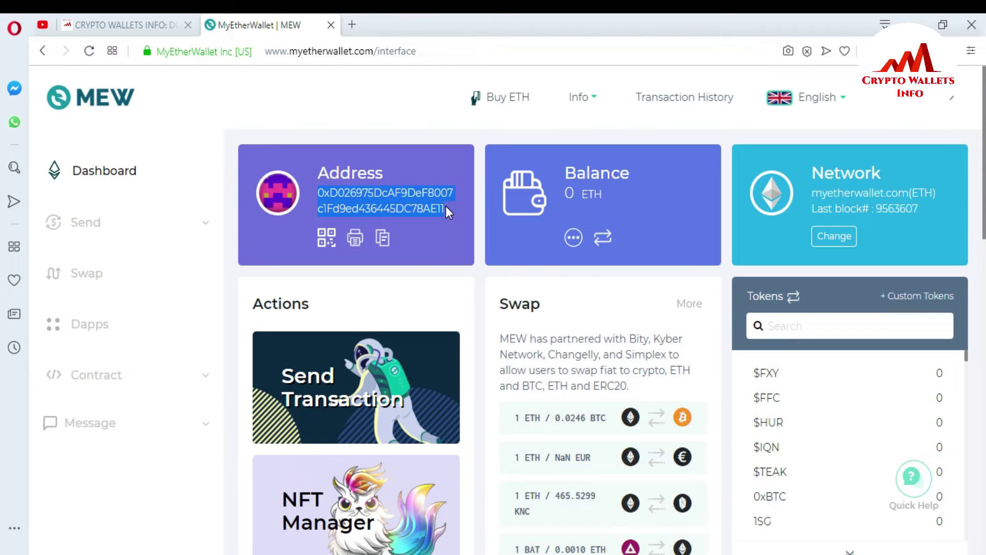
left_click(361, 173)
left_click_drag(574, 194, 615, 190)
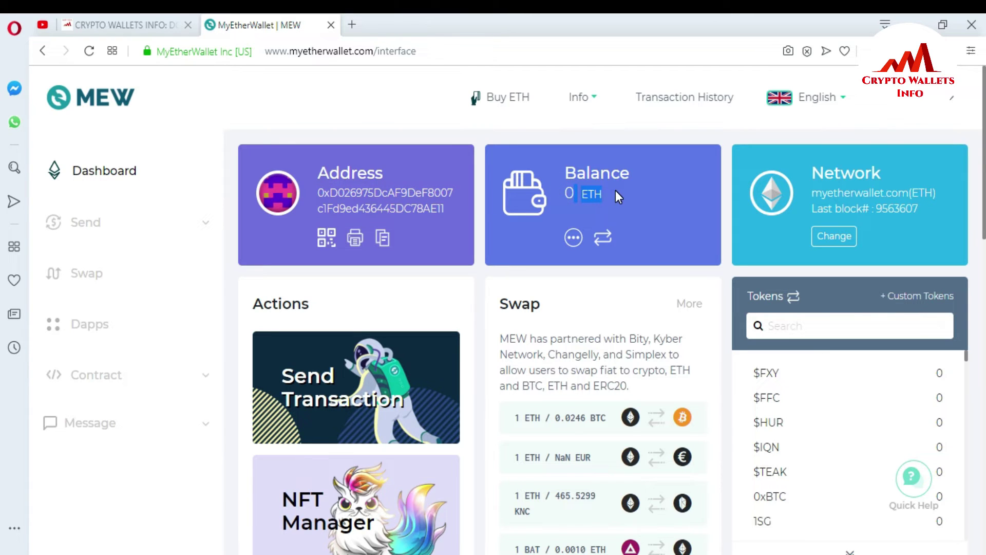
View the wallet address as a QR code, close it and highlight the address on the dashboard.
left_click(326, 238)
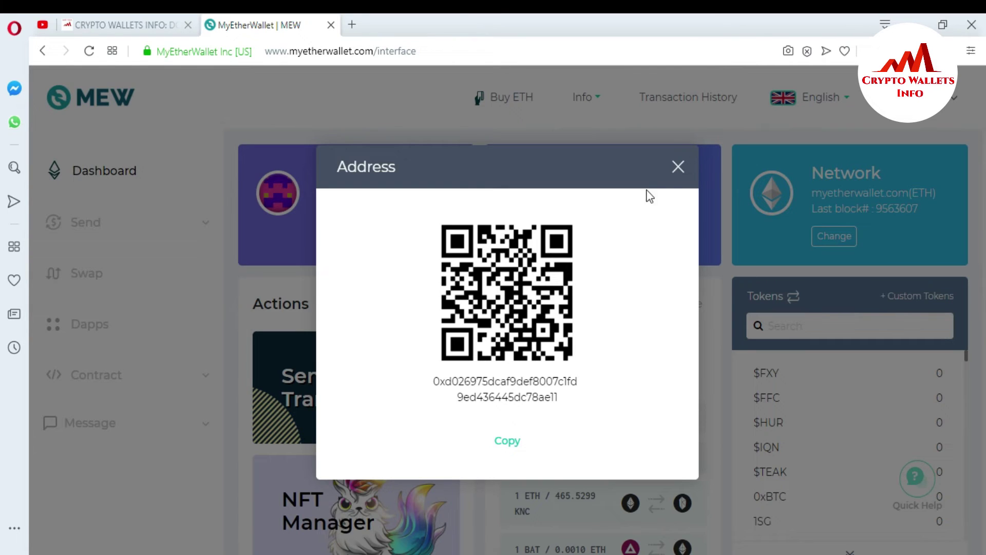
left_click(678, 167)
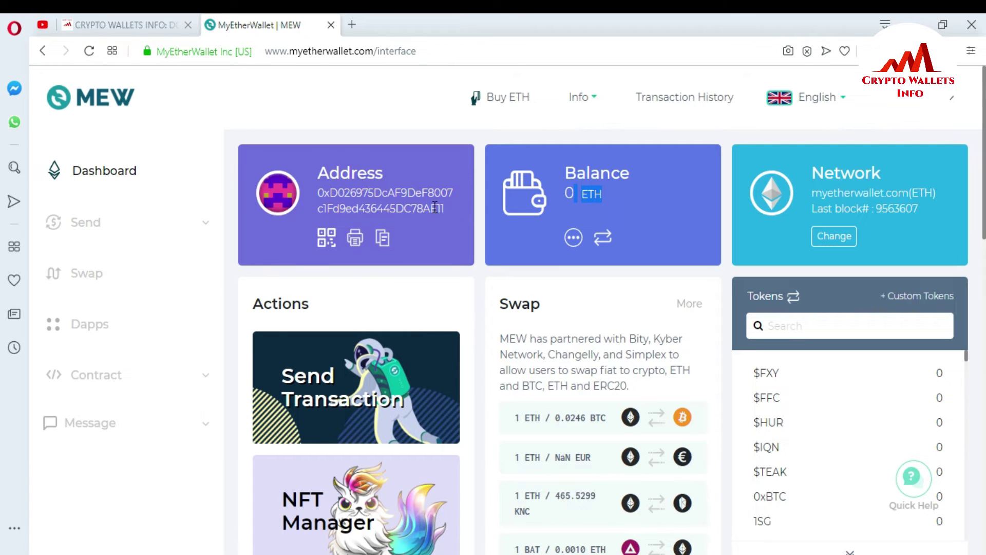
left_click_drag(448, 206, 312, 188)
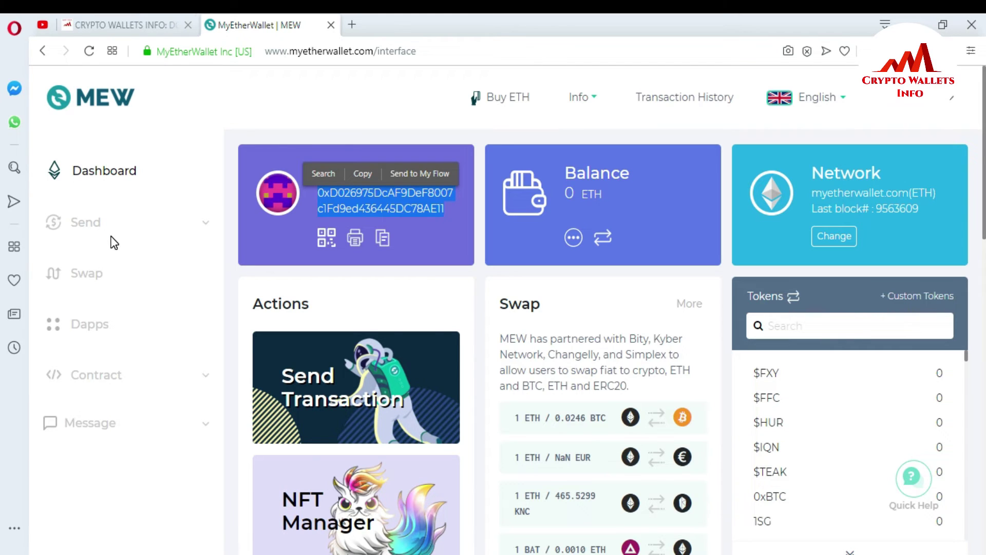
Open the Send Transaction form and bring its type, amount and recipient address fields into view.
left_click(81, 227)
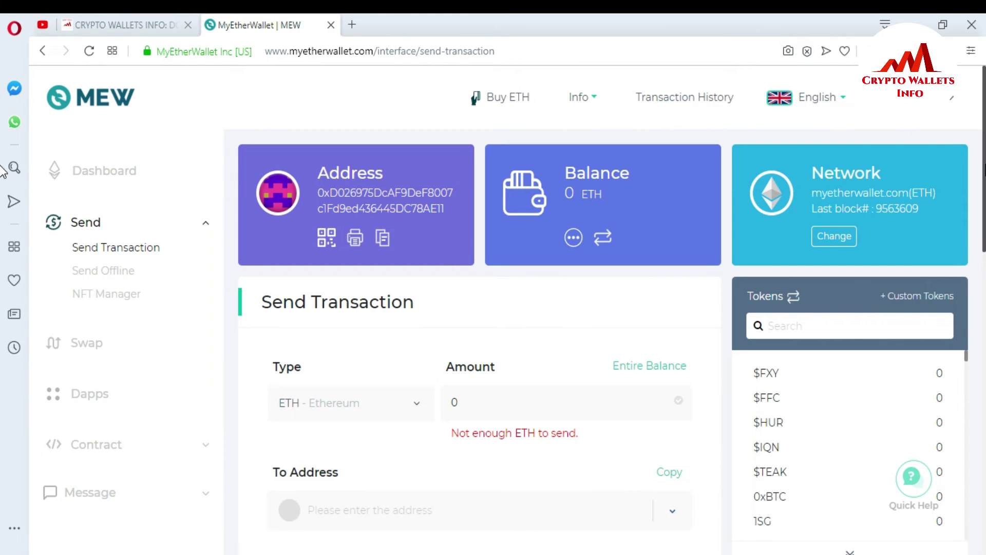
scroll(4, 211, "down", 2)
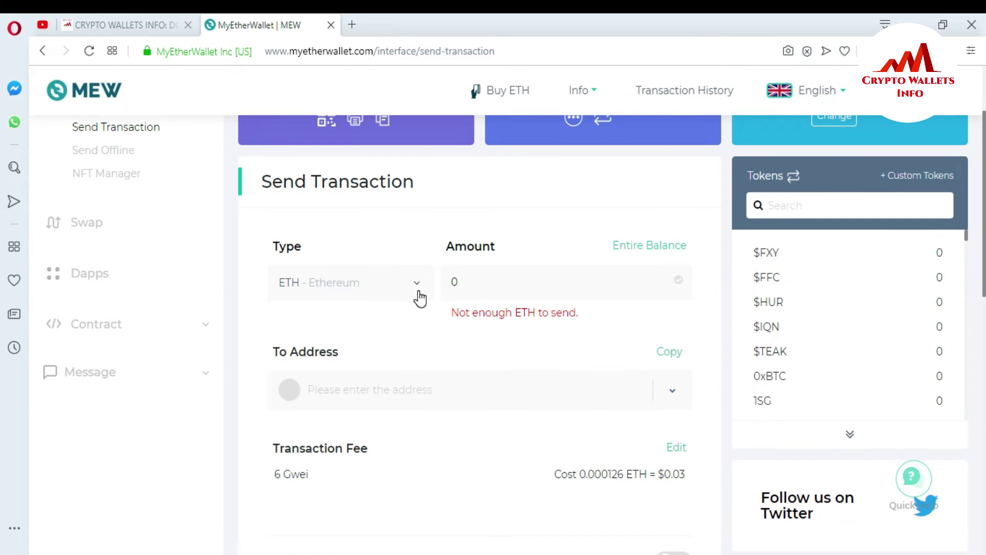
Choose ETH - Ethereum as the transaction type and set the amount to 5.
left_click(275, 248)
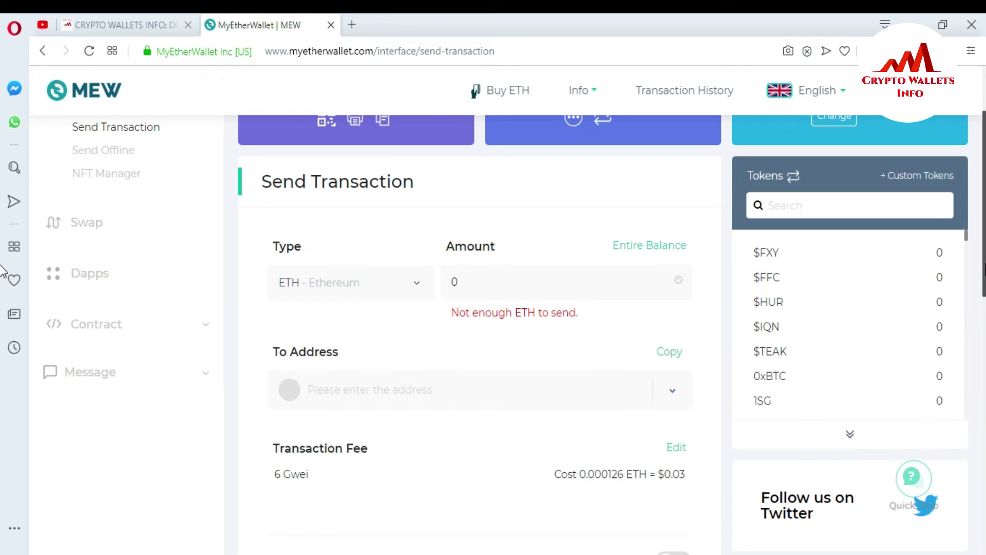
scroll(3, 261, "up", 1)
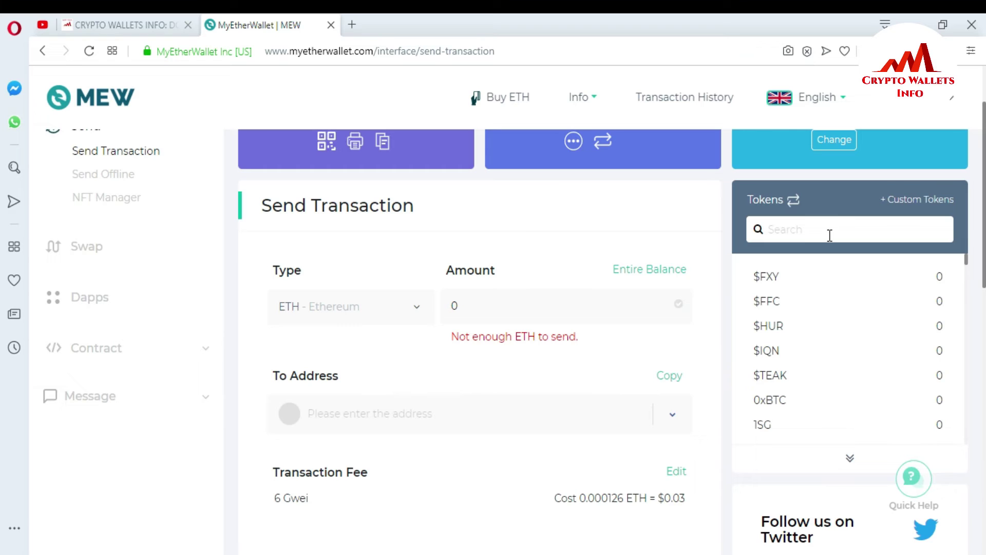
left_click(414, 309)
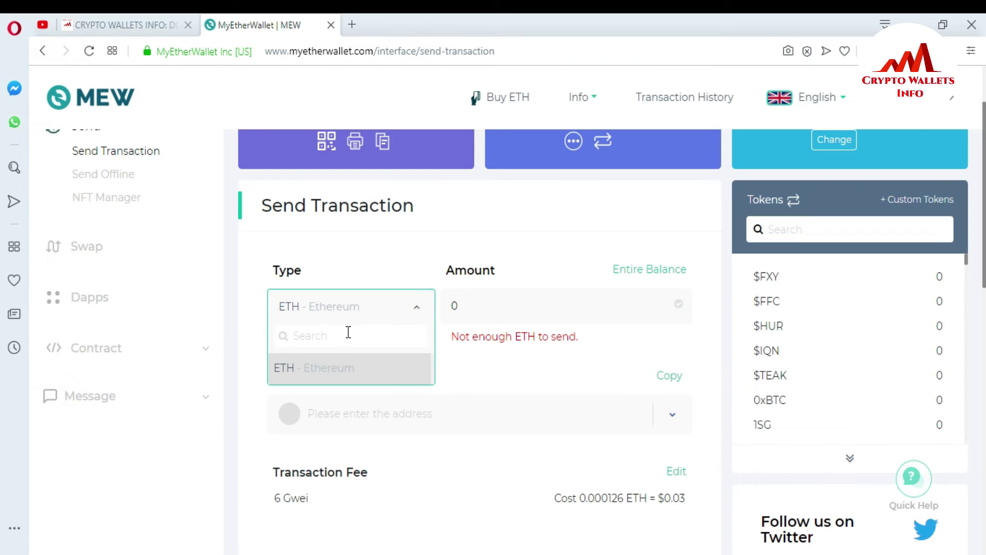
left_click(348, 332)
left_click(327, 375)
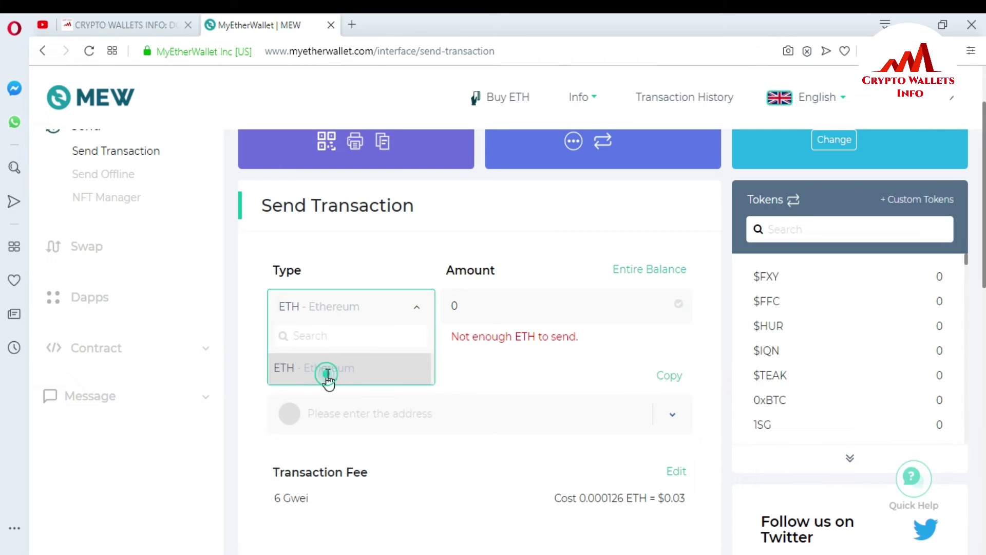
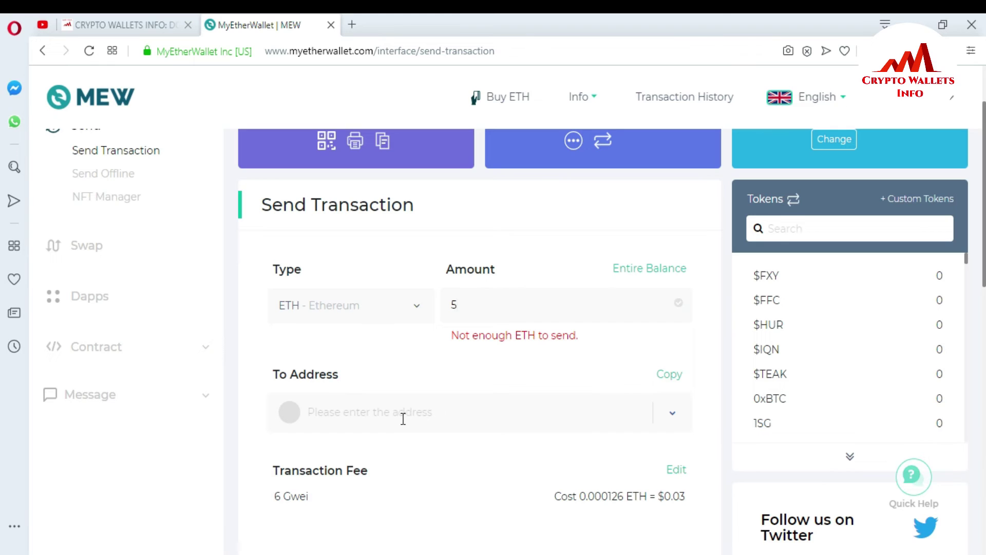
Copy the wallet's own address from the Address card and paste it as the recipient in To Address.
left_click(400, 414)
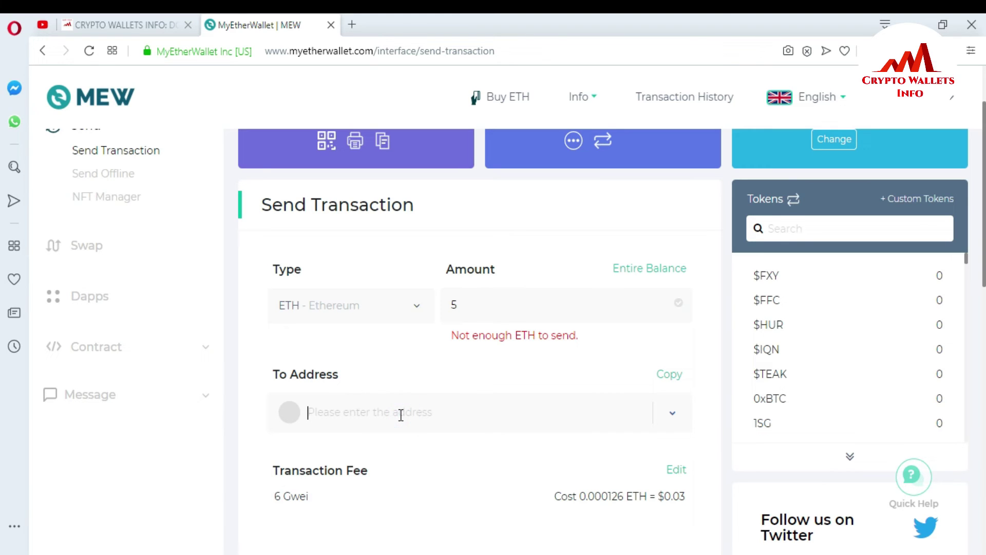
left_click(352, 413)
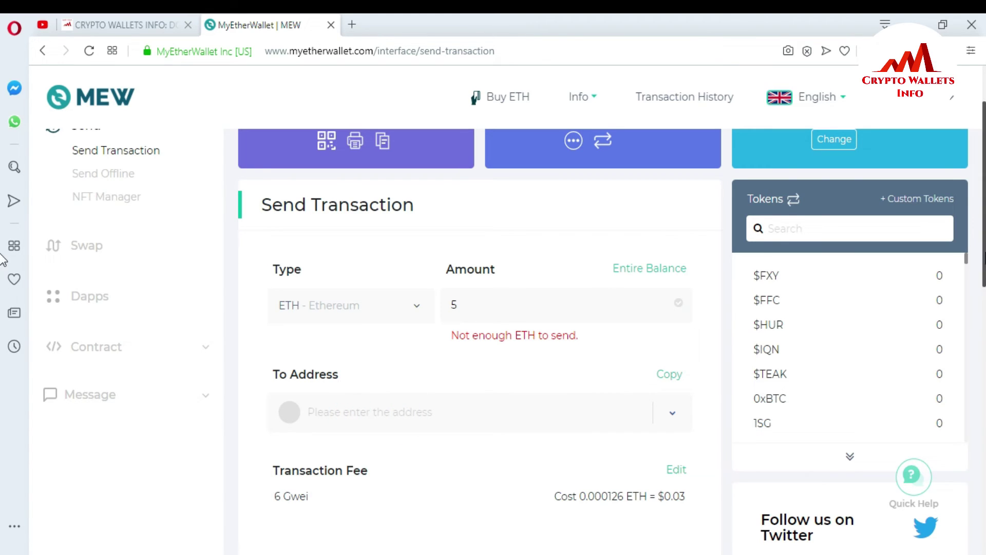
scroll(3, 200, "up", 2)
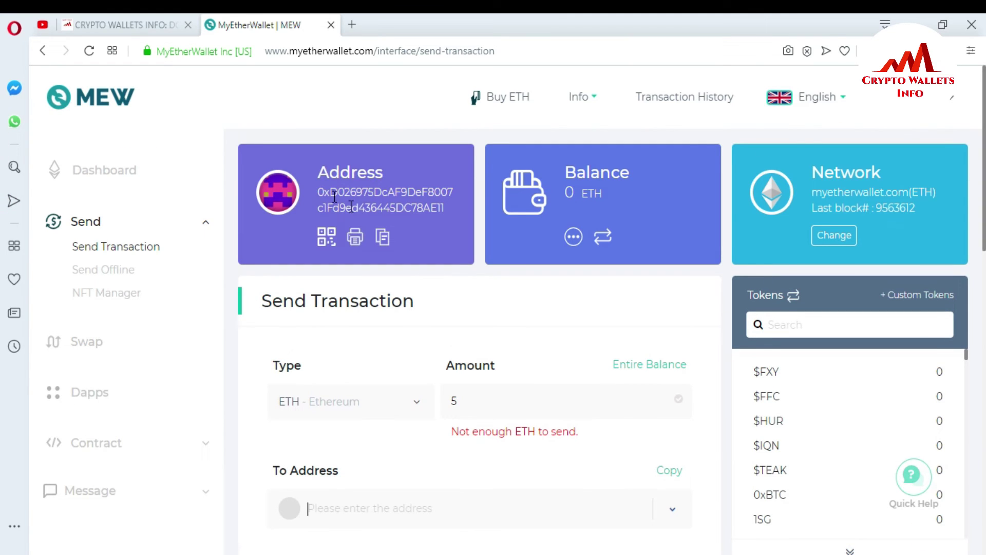
left_click_drag(318, 191, 450, 207)
key("ctrl+c")
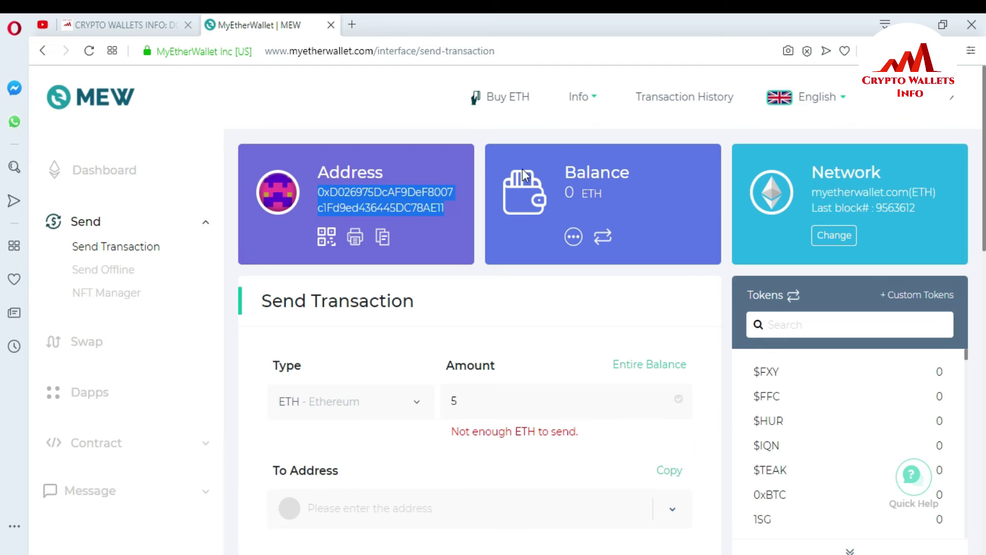
scroll(491, 214, "down", 5)
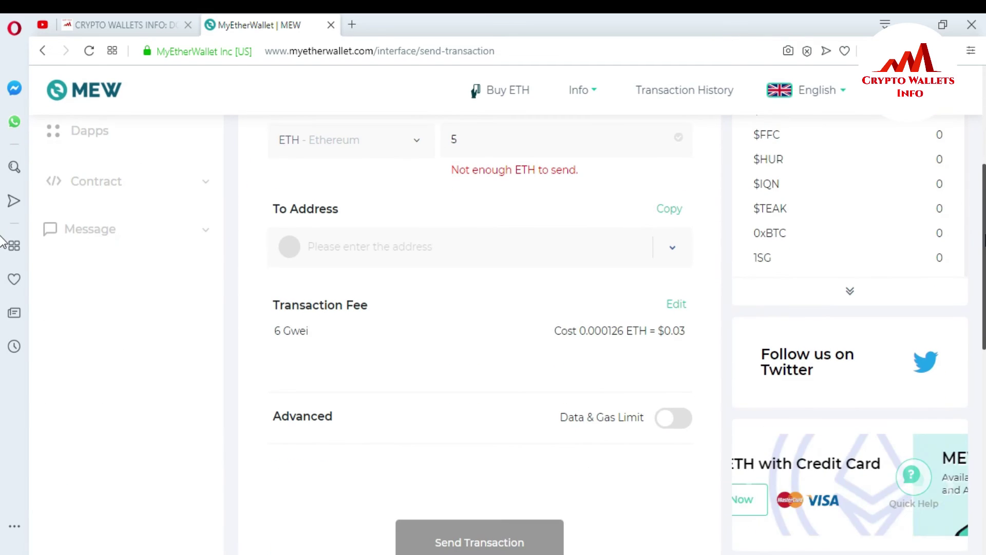
left_click(380, 242)
key("ctrl+v")
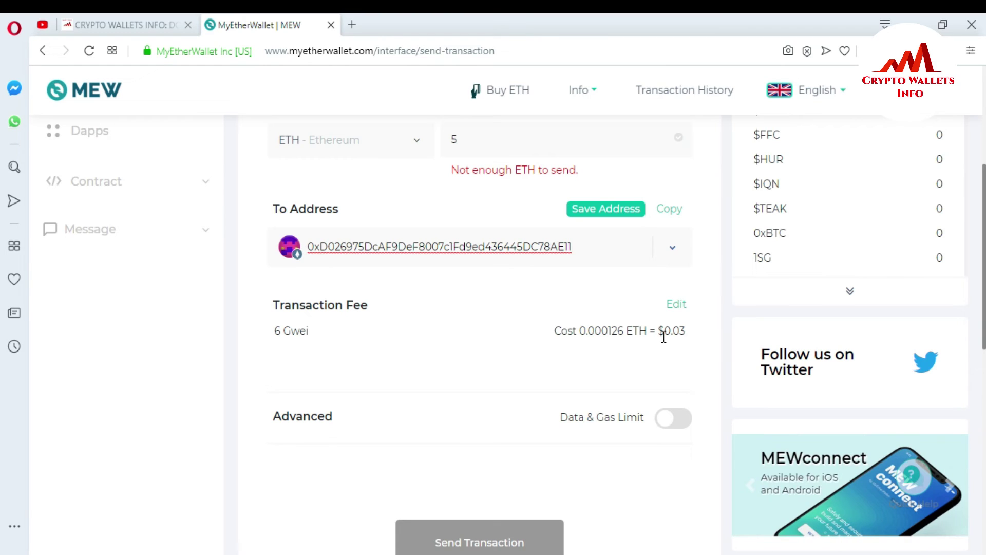
Review the completed send form, from the type, amount and recipient address to the transaction fee and Send Transaction option.
scroll(879, 288, "up", 1)
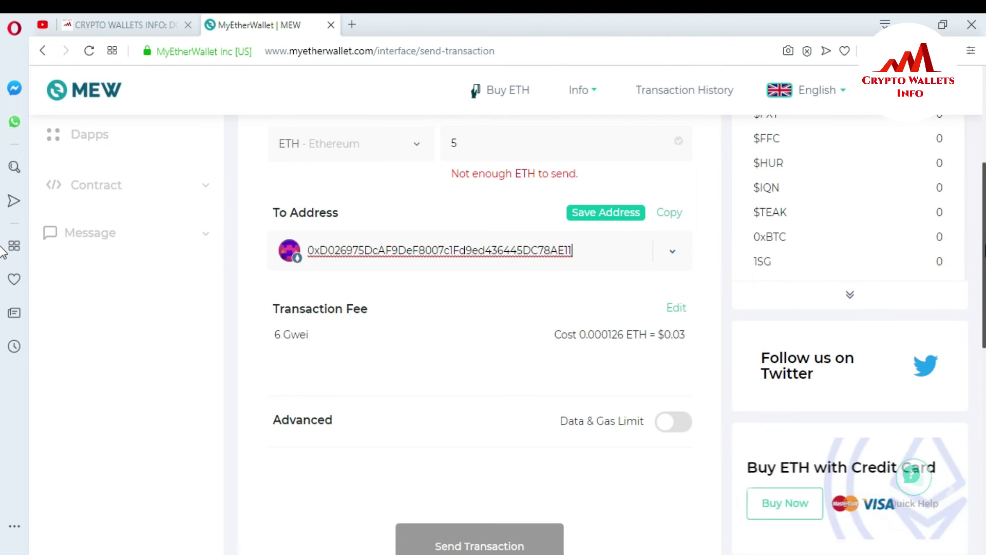
scroll(2, 242, "up", 2)
scroll(3, 206, "up", 2)
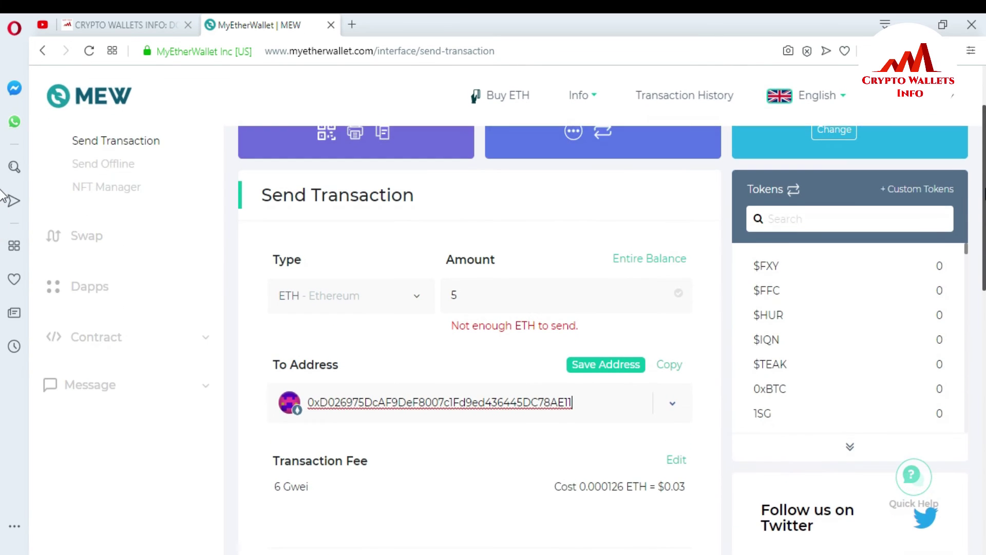
scroll(2, 246, "down", 4)
scroll(3, 252, "down", 3)
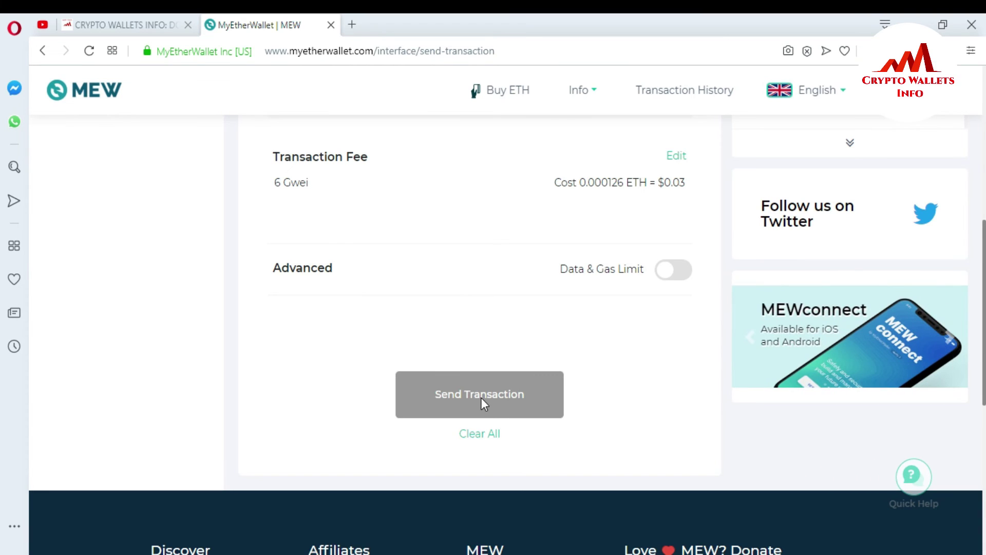
scroll(8, 282, "up", 10)
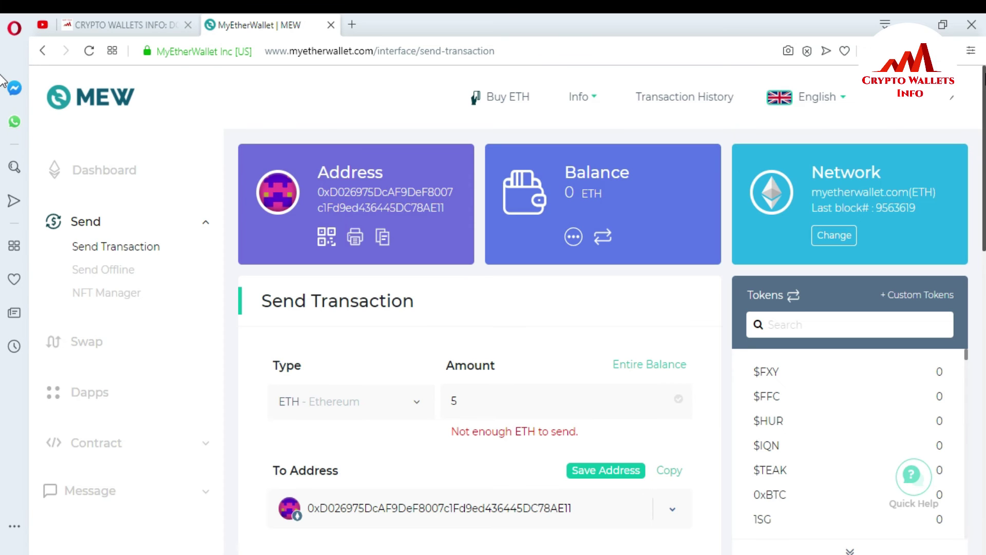
Edit the transaction fee by setting the transaction speed to Fast (8 Gwei), save it and close the settings.
scroll(720, 313, "down", 5)
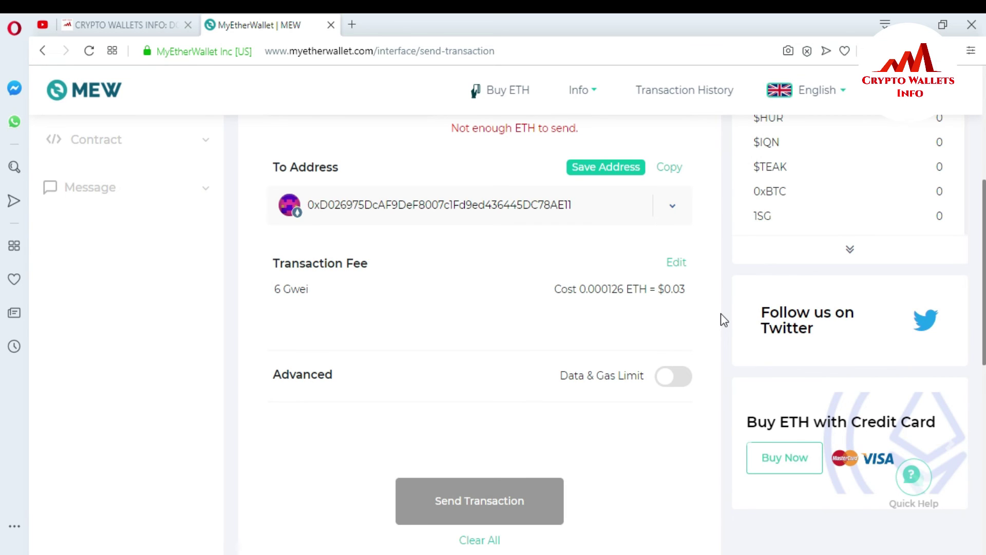
left_click(678, 265)
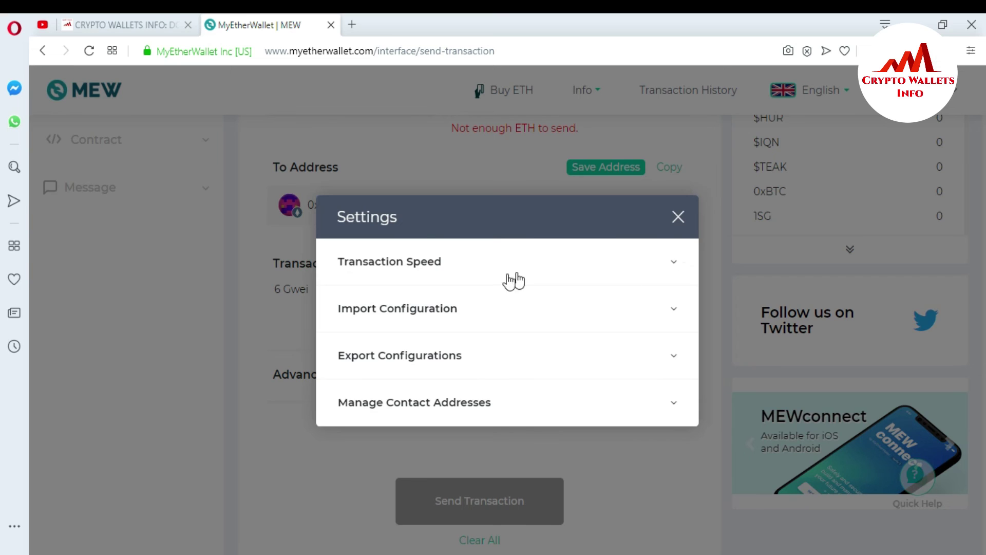
left_click(676, 263)
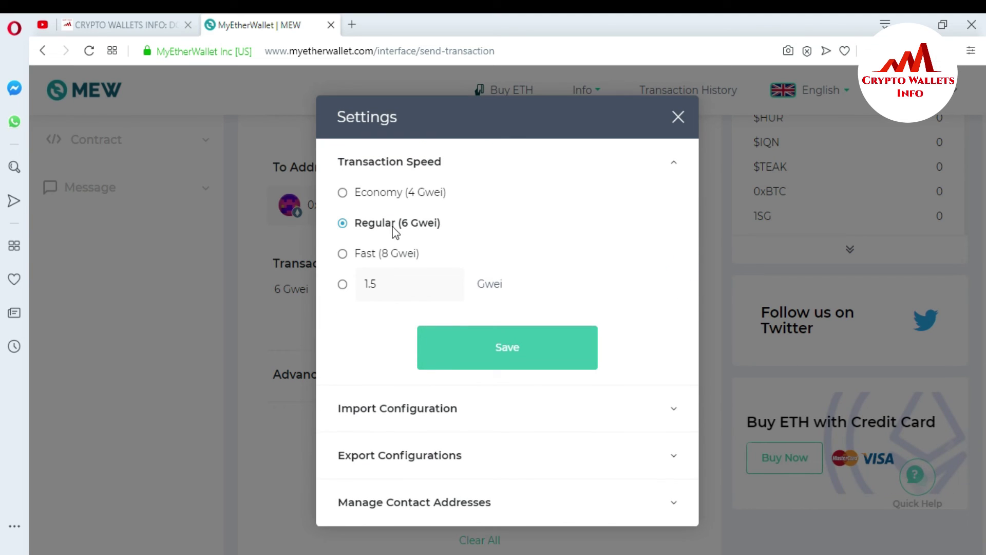
left_click(412, 226)
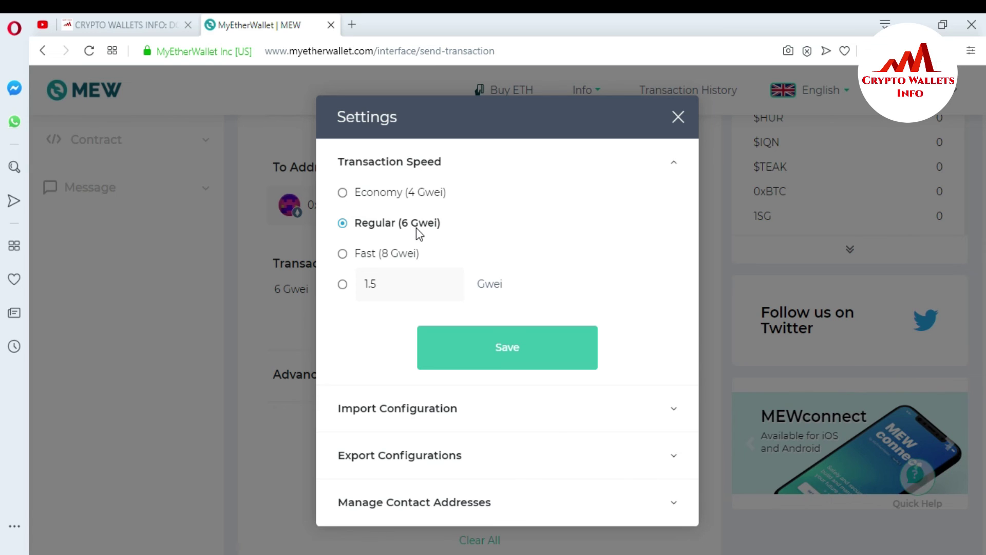
left_click(341, 255)
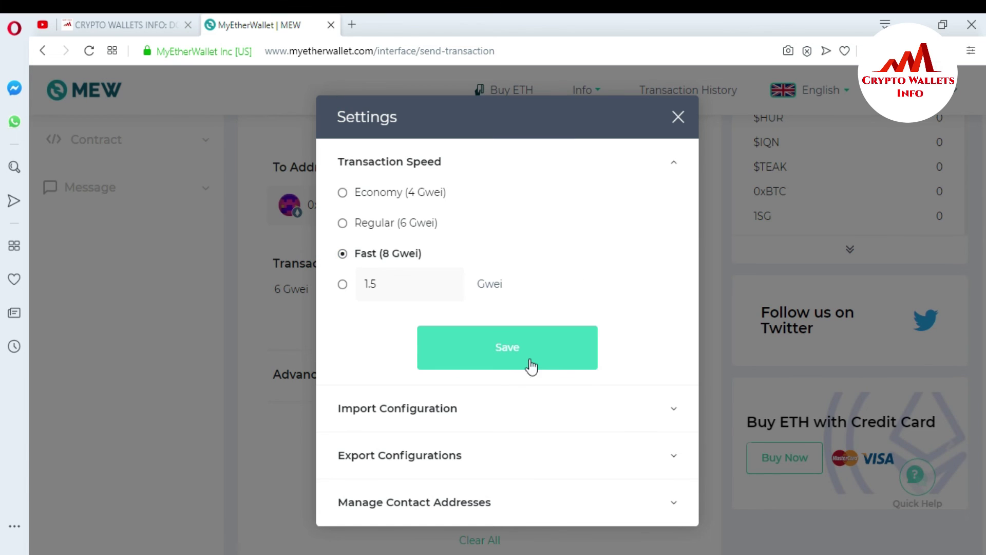
left_click(509, 353)
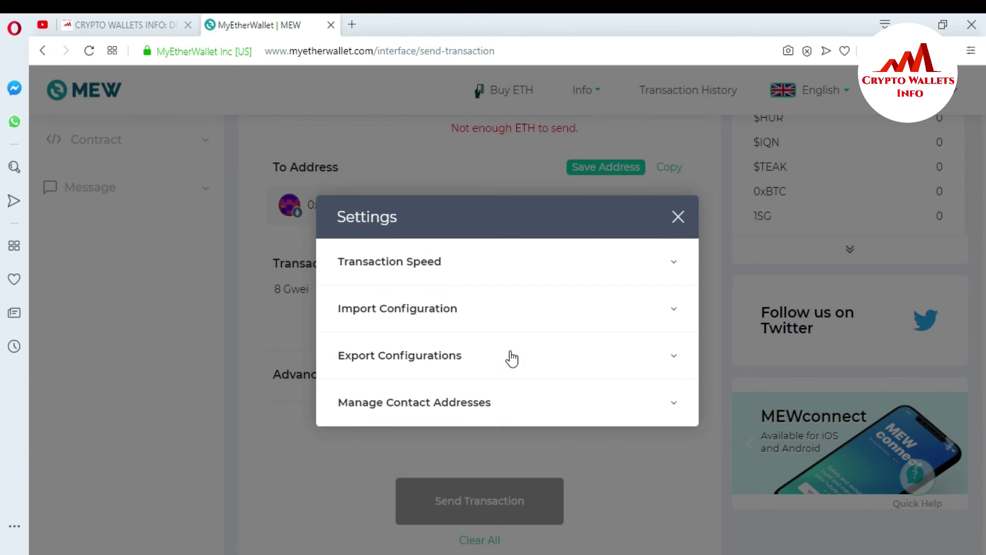
left_click(678, 218)
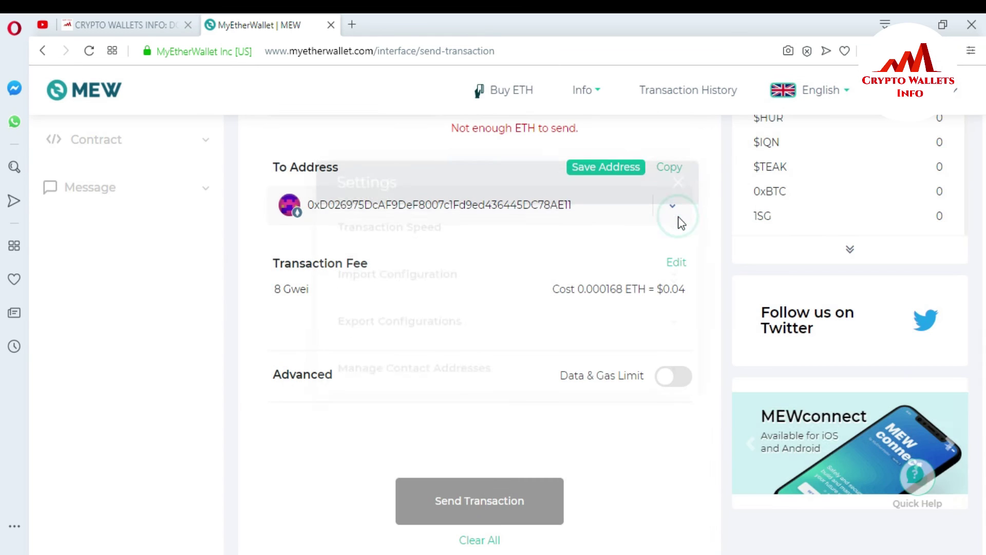